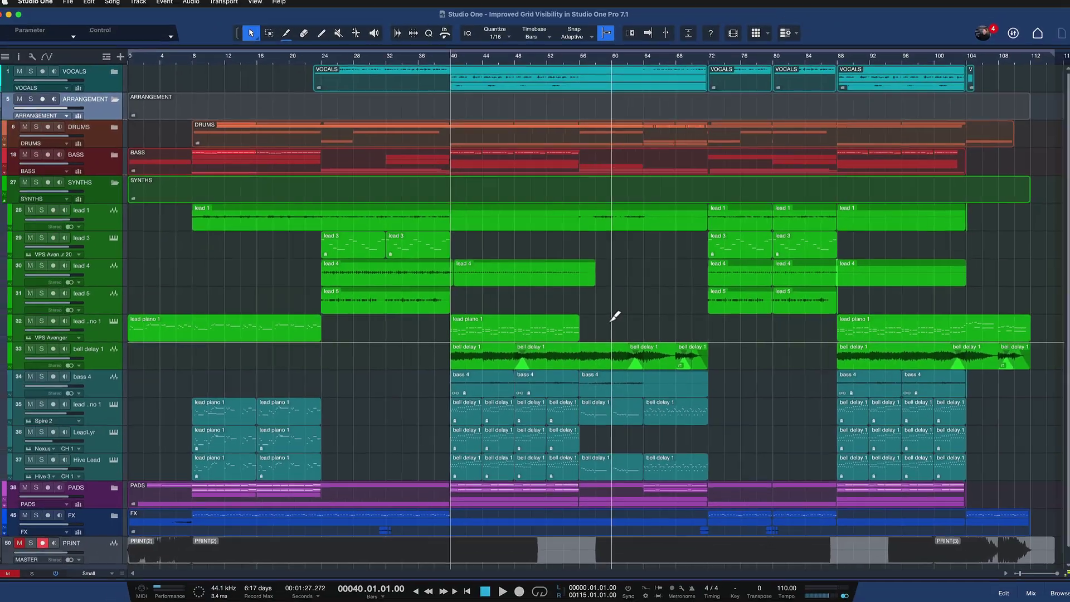
Change the event appearance preference for translucent events (grid shines through), apply it and close the preferences
key("super+comma")
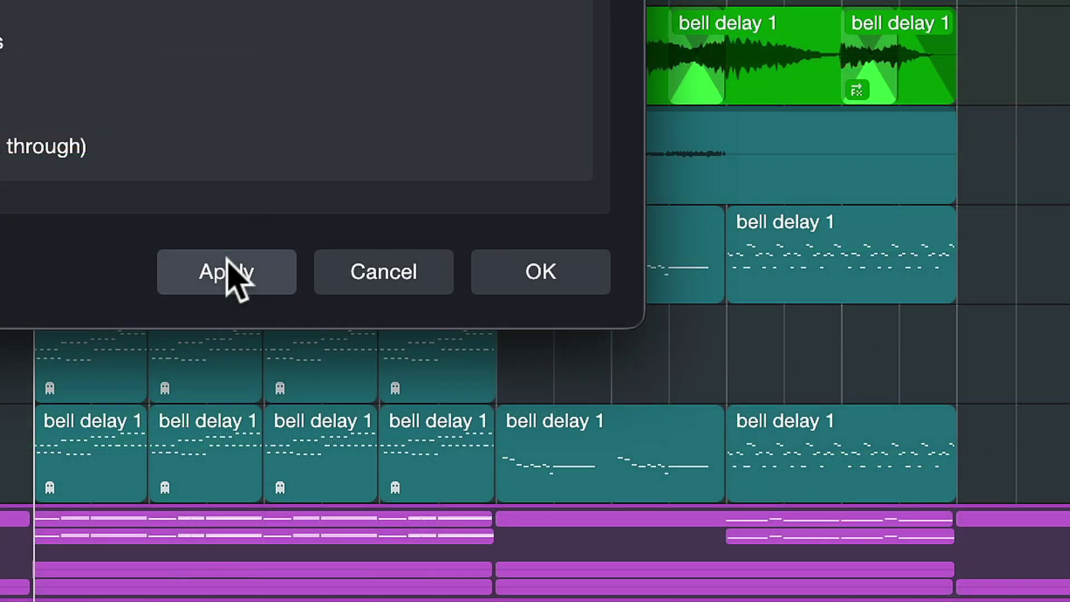
left_click(227, 261)
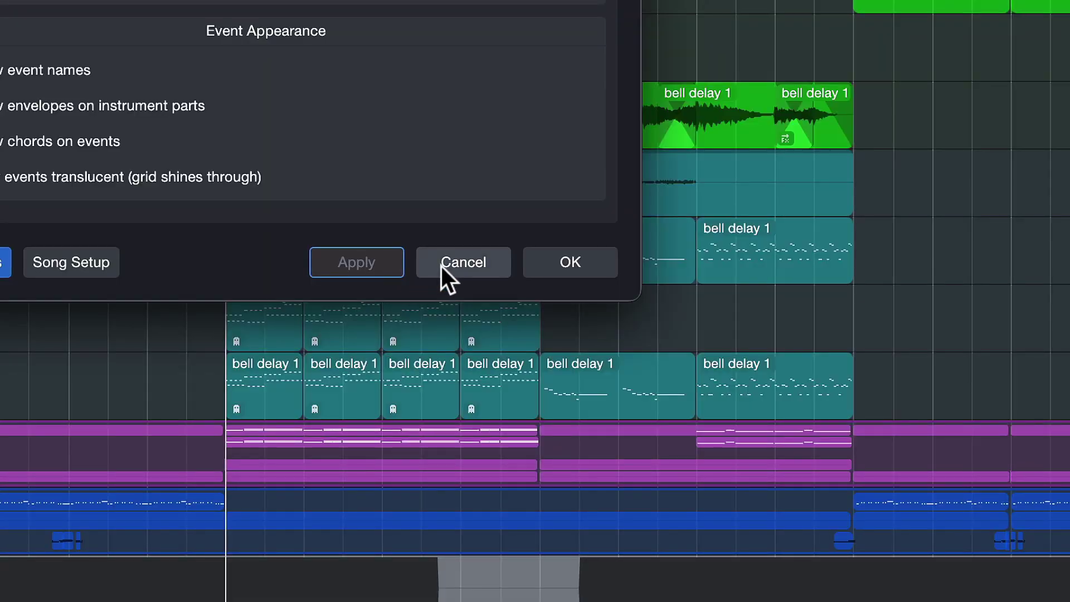
left_click(441, 267)
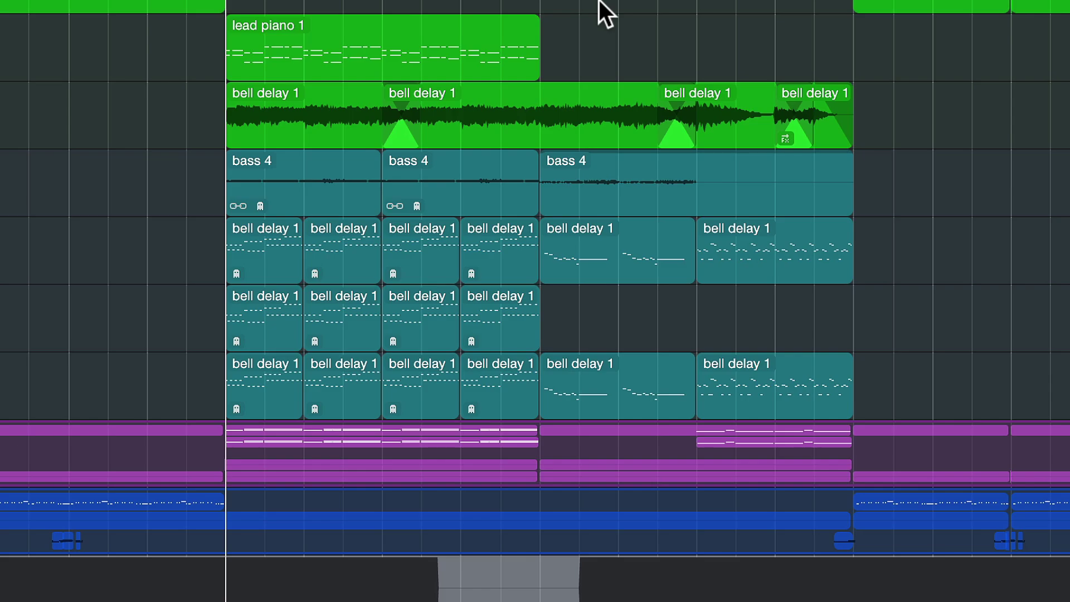
Switch back and forth between the open application windows to compare how the grid appears on the arrangement events
key("super+Tab")
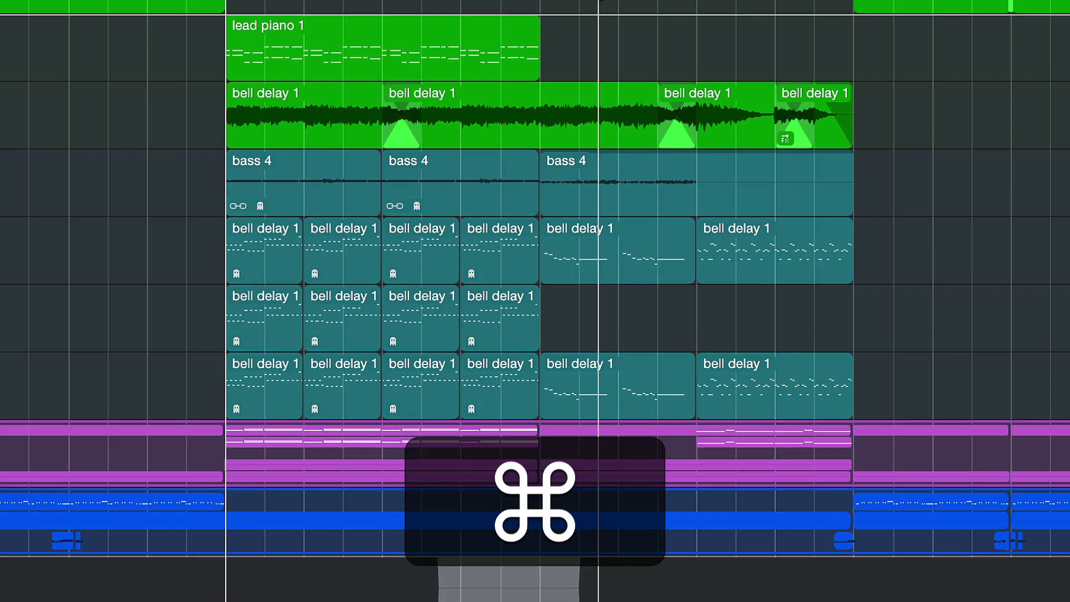
key("super+Tab")
key("super+Tab")
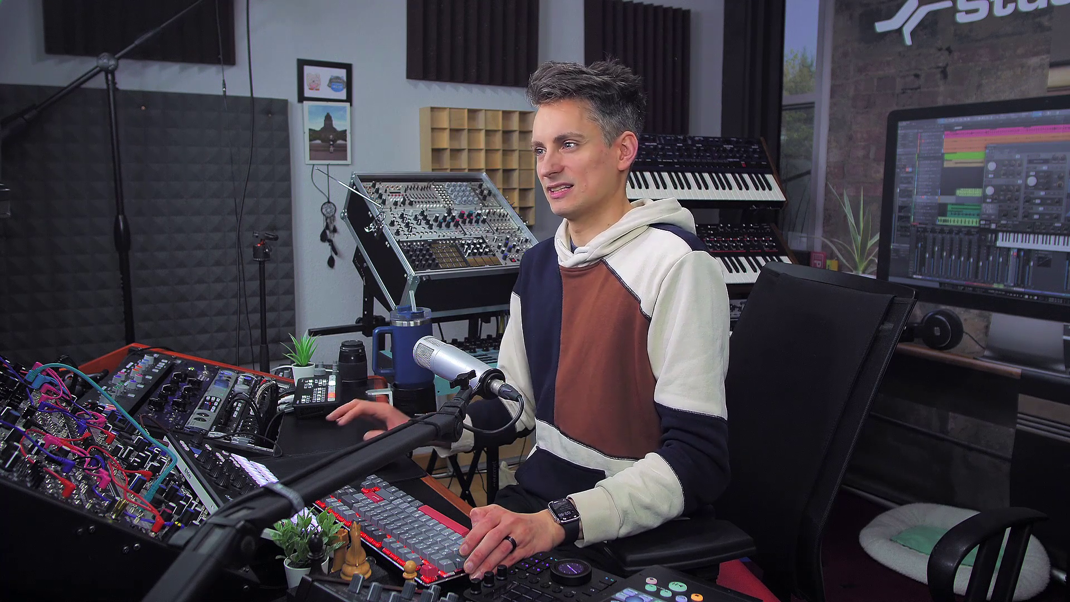
Turn Show grid on events off and back on in the advanced editing preferences, applying each change
key("super+comma")
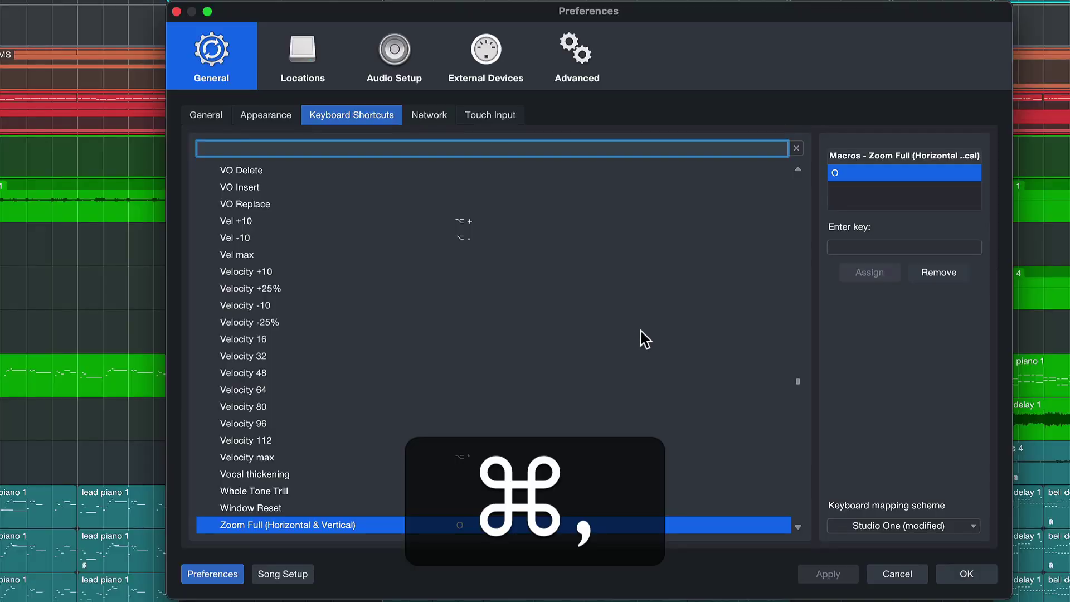
left_click(556, 79)
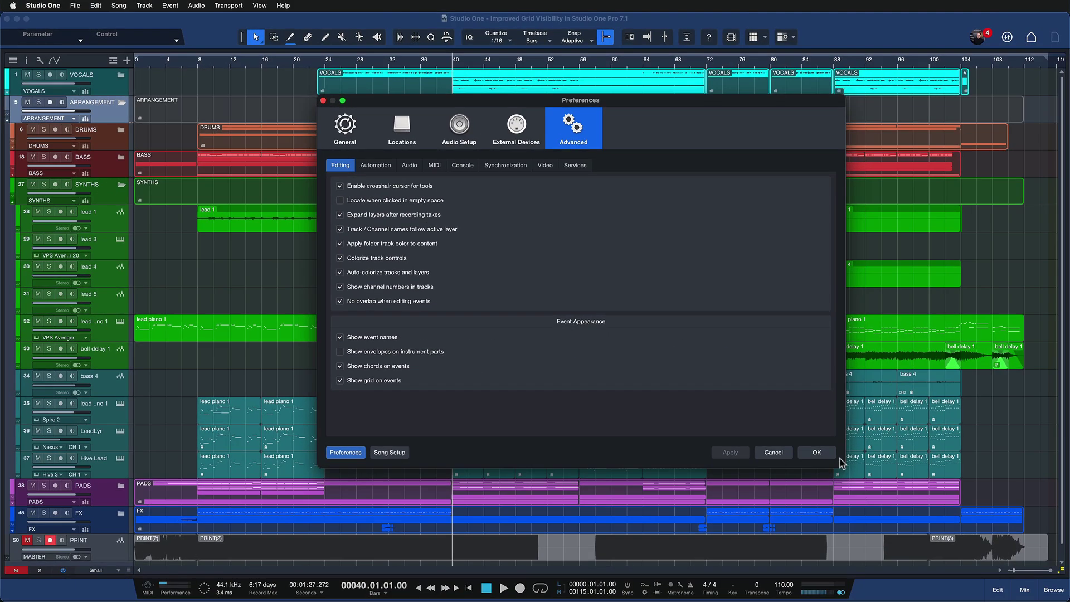
left_click_drag(840, 461, 722, 431)
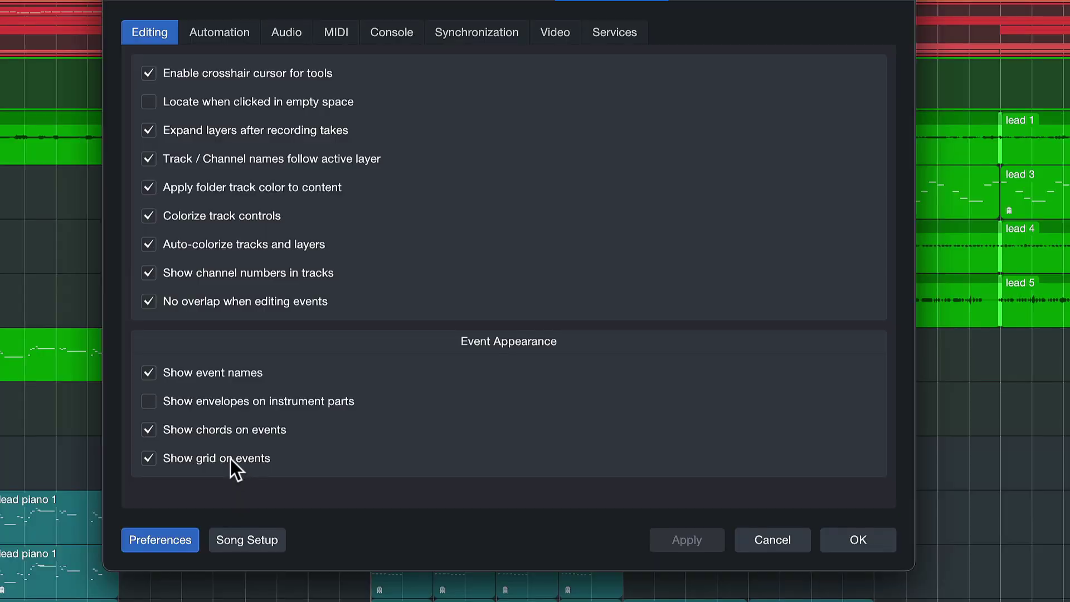
left_click(229, 457)
left_click(682, 540)
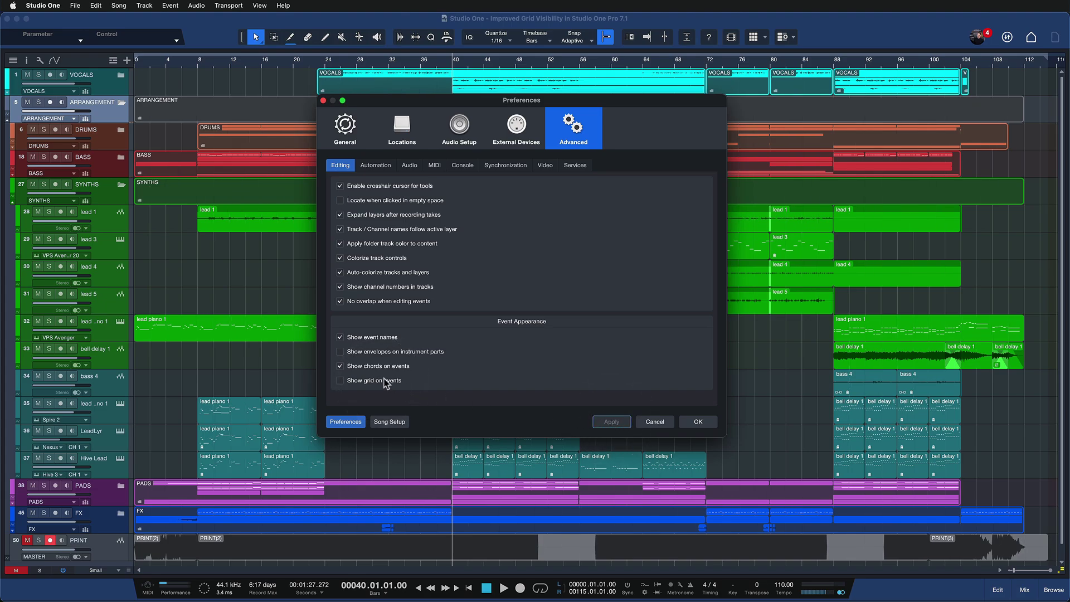
left_click(608, 422)
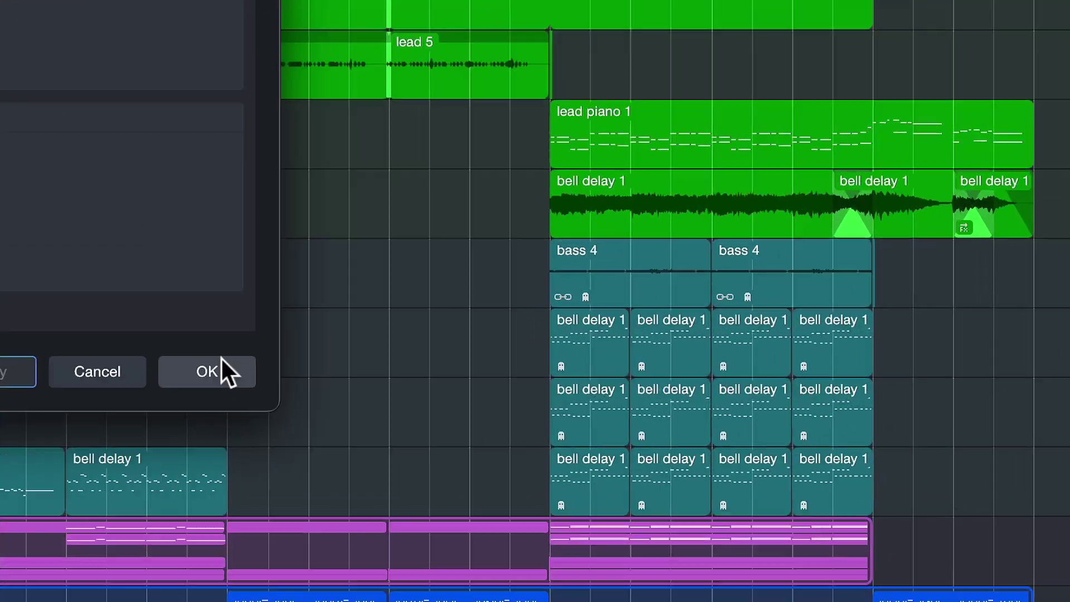
left_click(702, 421)
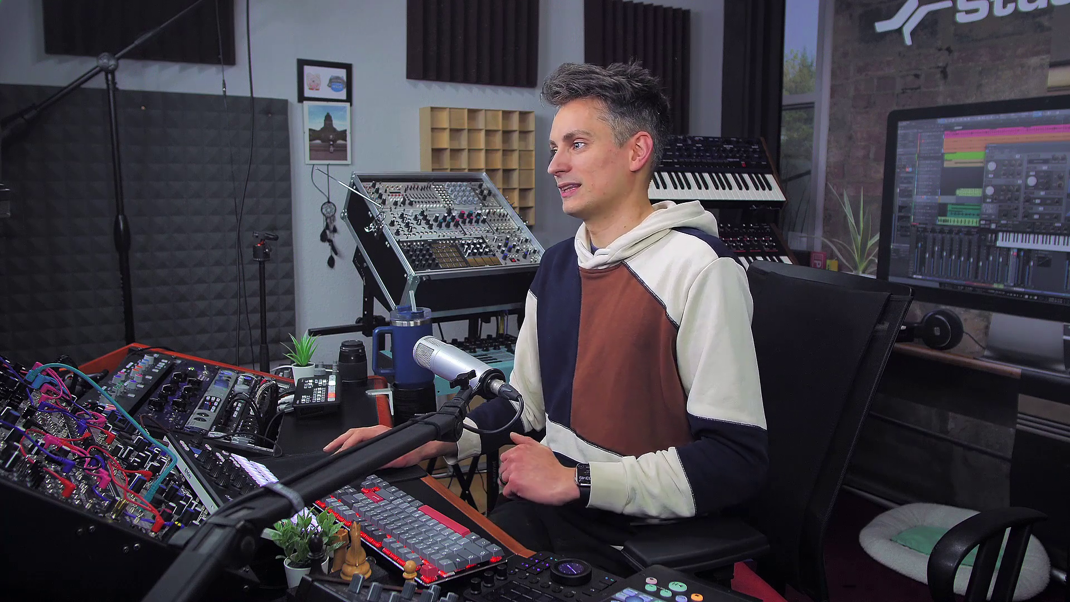
key("super+Tab")
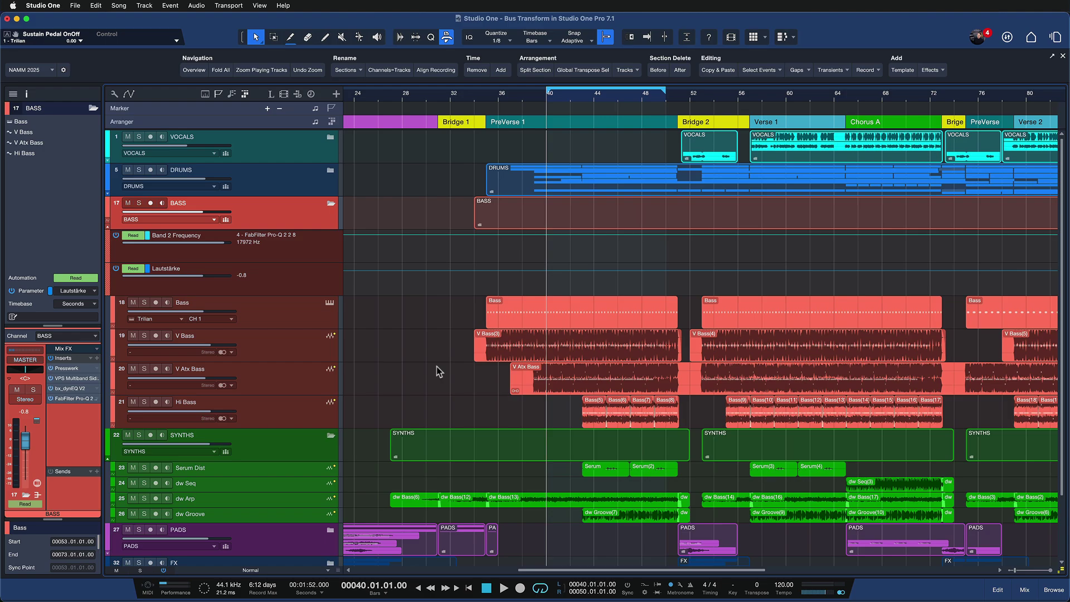
Look over the individual bass tracks, solo the BASS folder track and play the song from bar 40
left_click(291, 376)
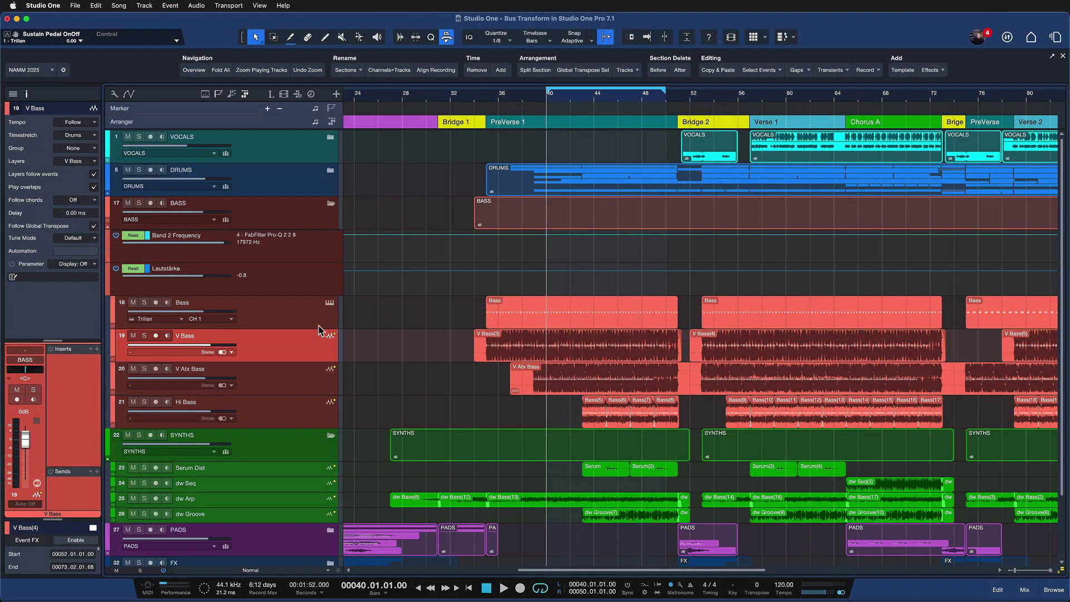
left_click(317, 323)
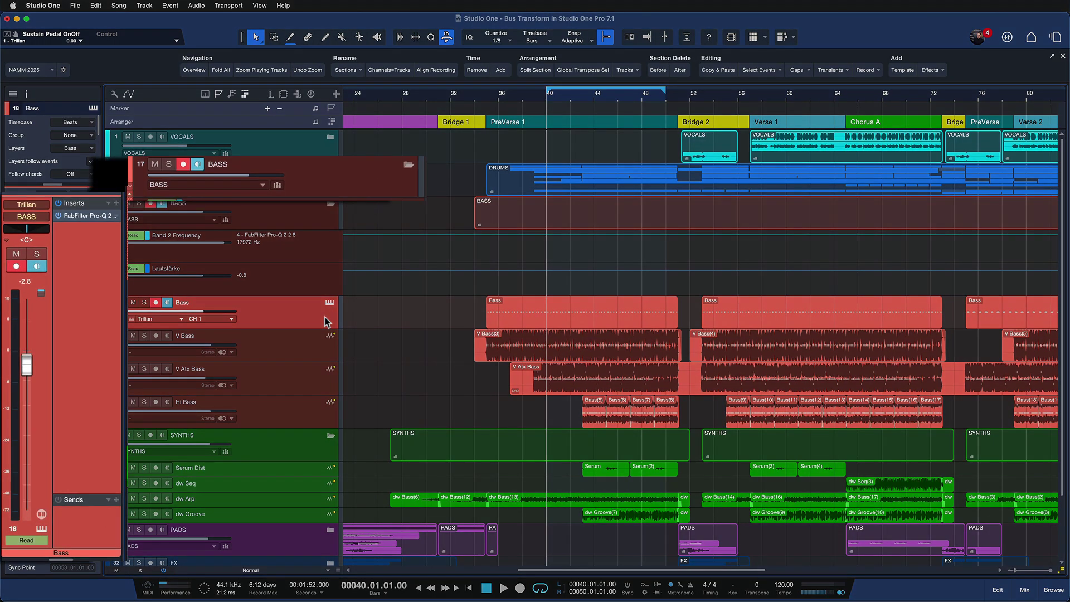
left_click(167, 165)
key("space")
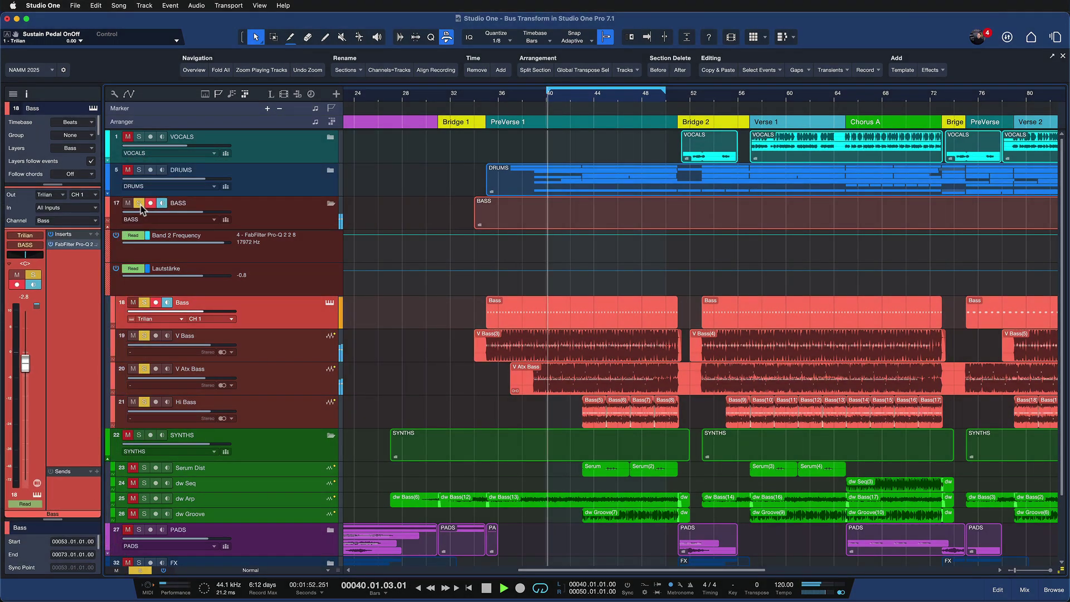
left_click(212, 205)
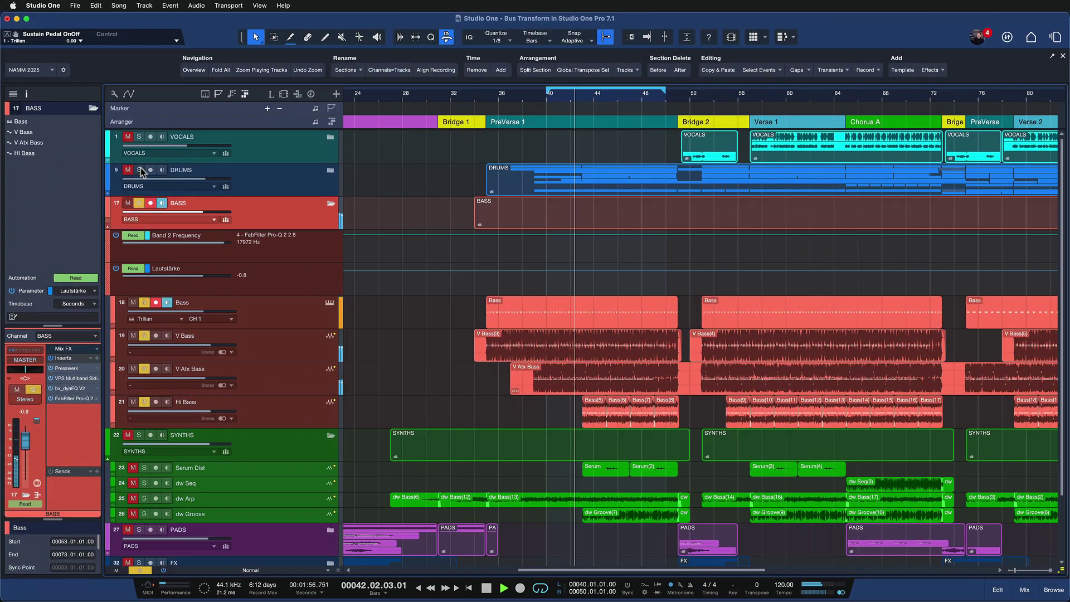
Add the DRUMS, SYNTHS and PADS folder tracks to the solo during playback and clear all solos
left_click(139, 169)
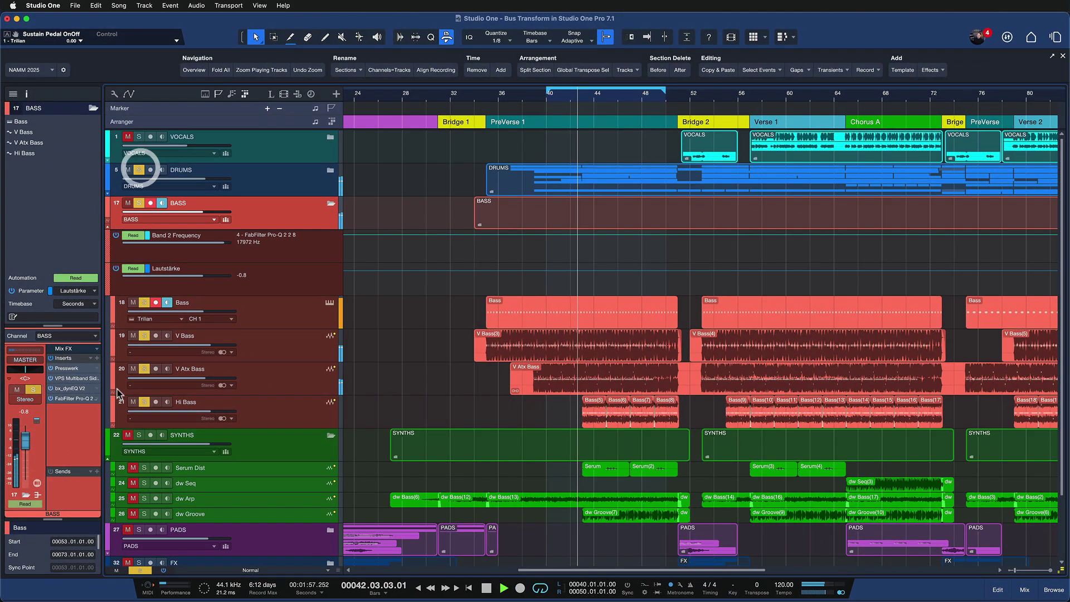
left_click(139, 435)
left_click(138, 529)
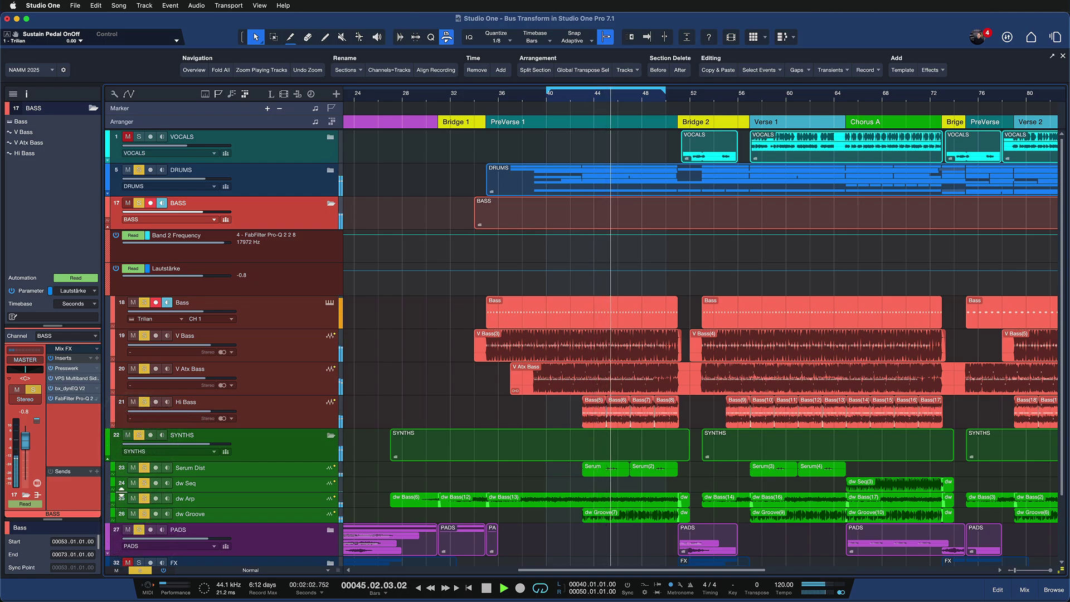
left_click(143, 569)
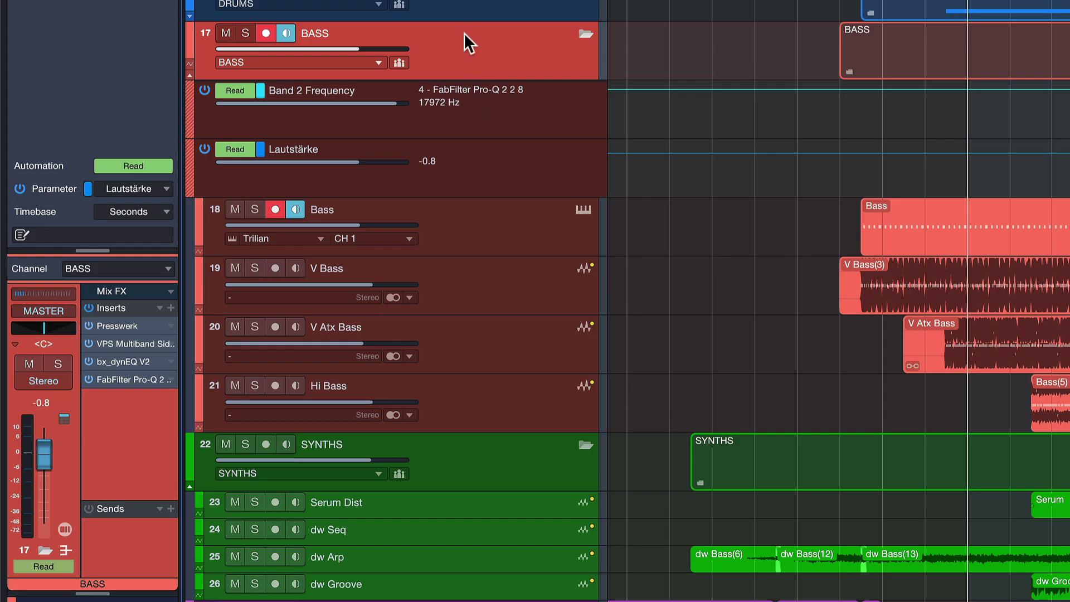
Try to transform the BASS folder track to rendered audio
right_click(463, 32)
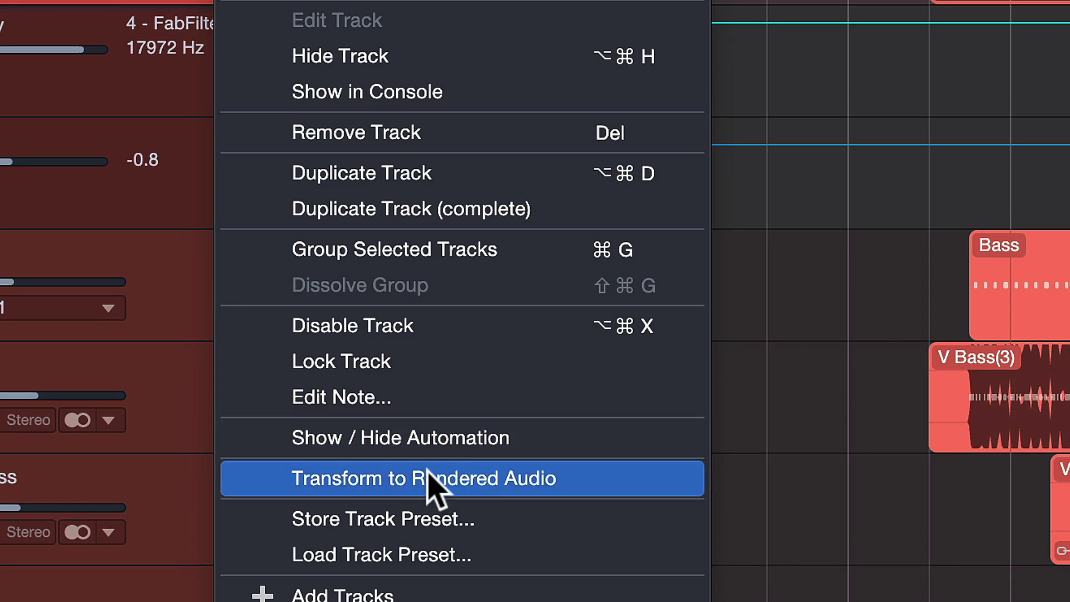
left_click(429, 474)
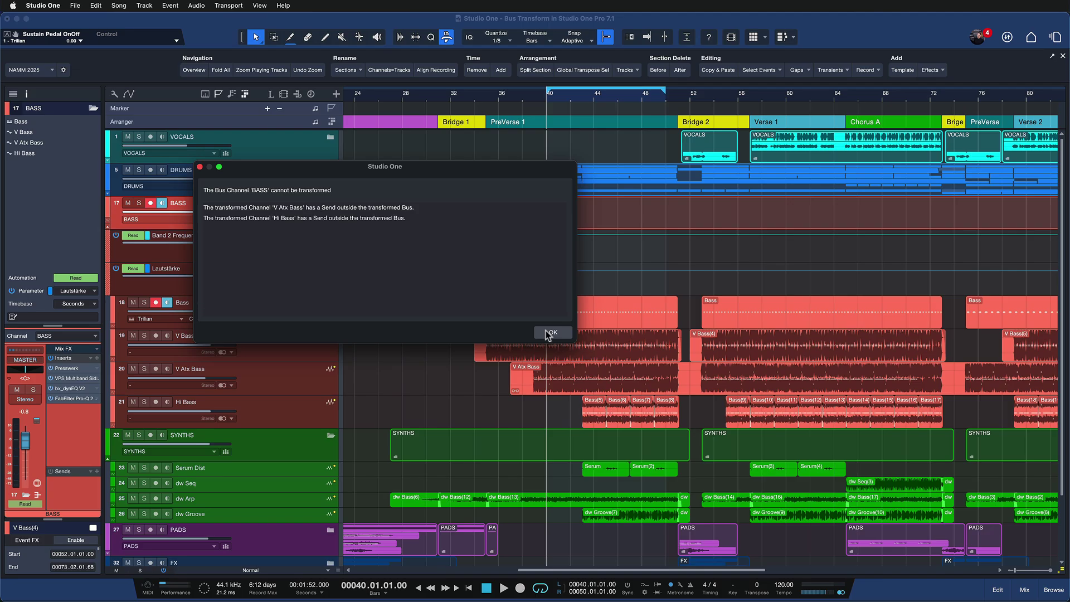
left_click(548, 333)
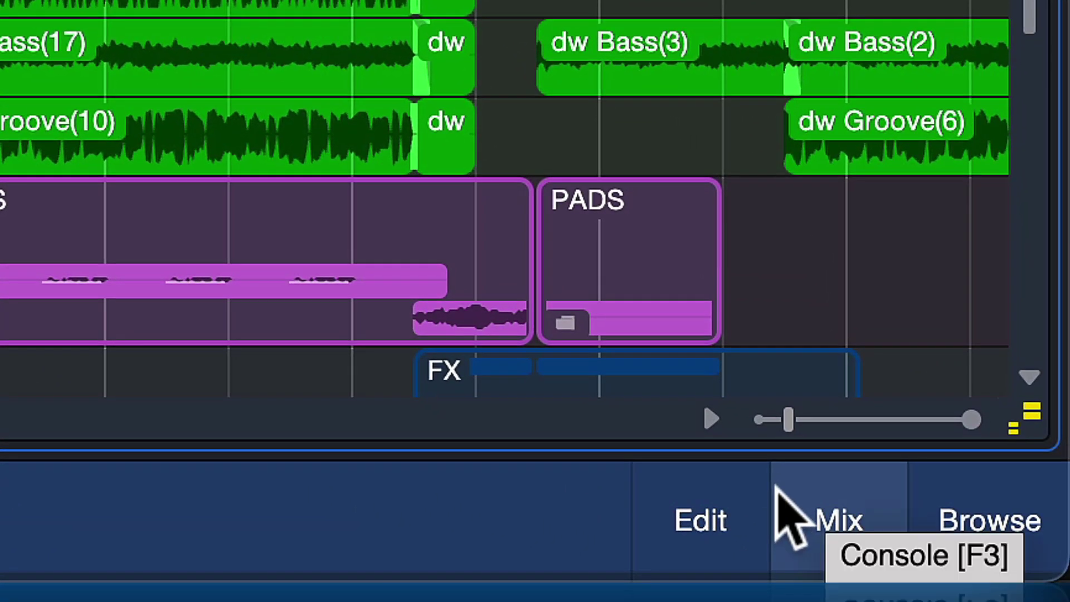
Open the mix console and examine the BASSVRB sends on the V Atx Bass and Hi Bass channels
left_click(780, 490)
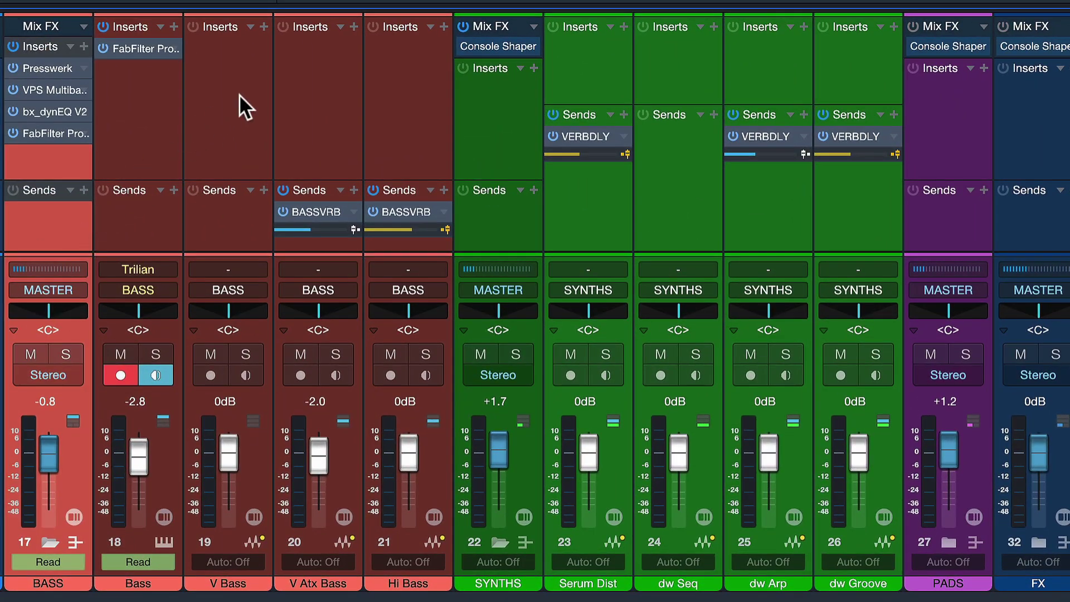
left_click(306, 122)
left_click(412, 126)
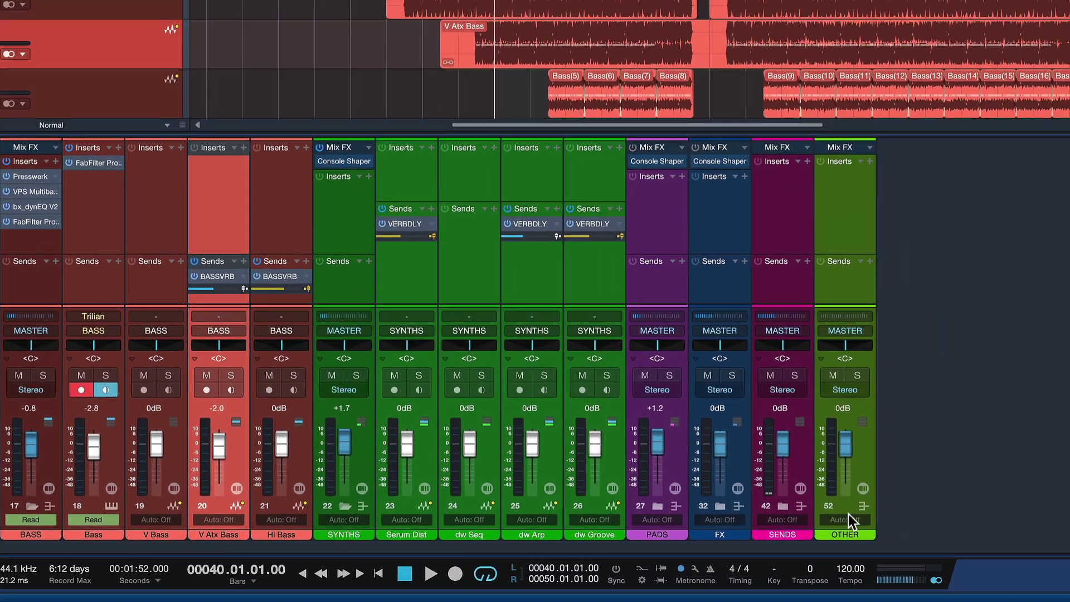
Expand the SENDS folder in the console and route the BASSVRB FX channel's output to the BASS bus
left_click(767, 506)
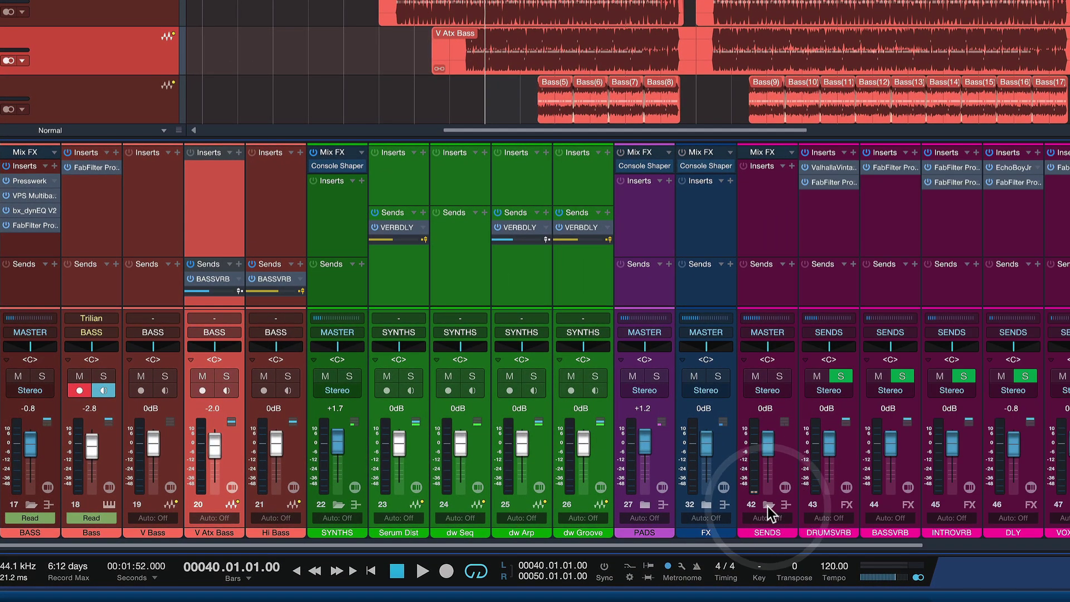
left_click(893, 280)
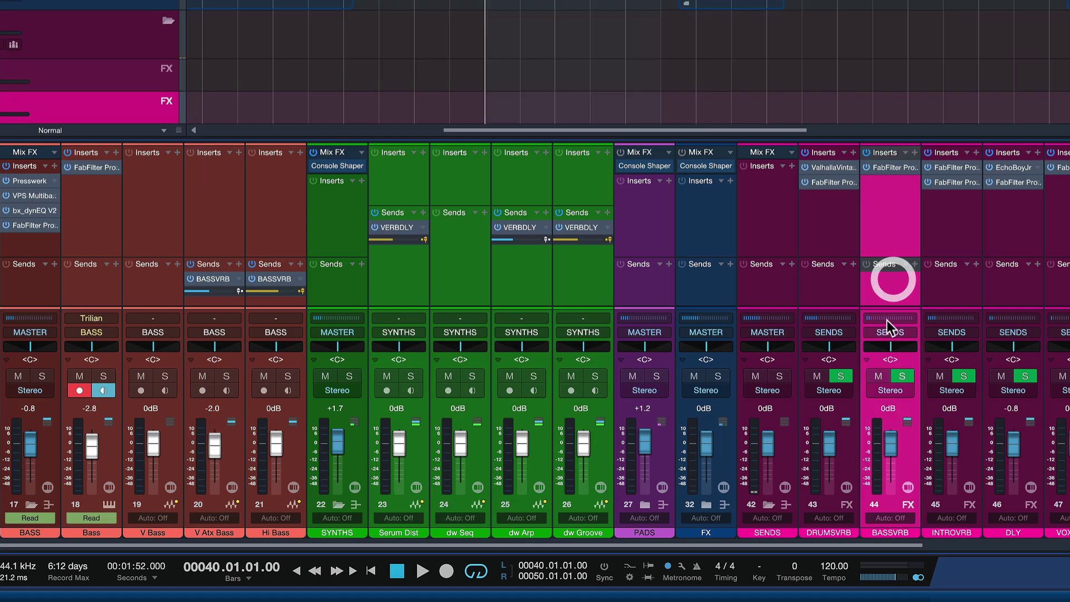
left_click(888, 322)
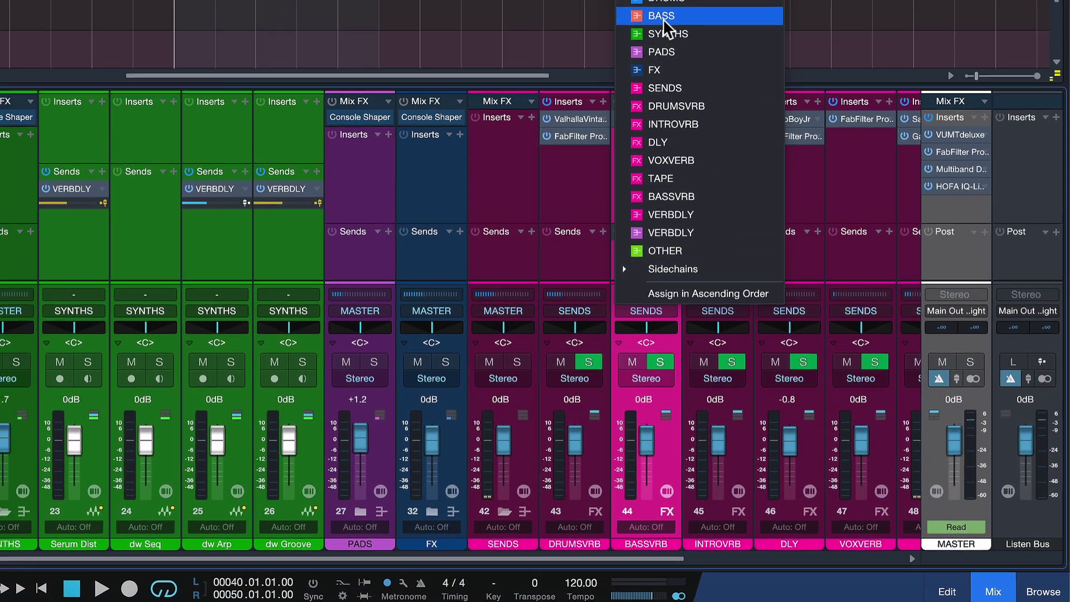
left_click(658, 8)
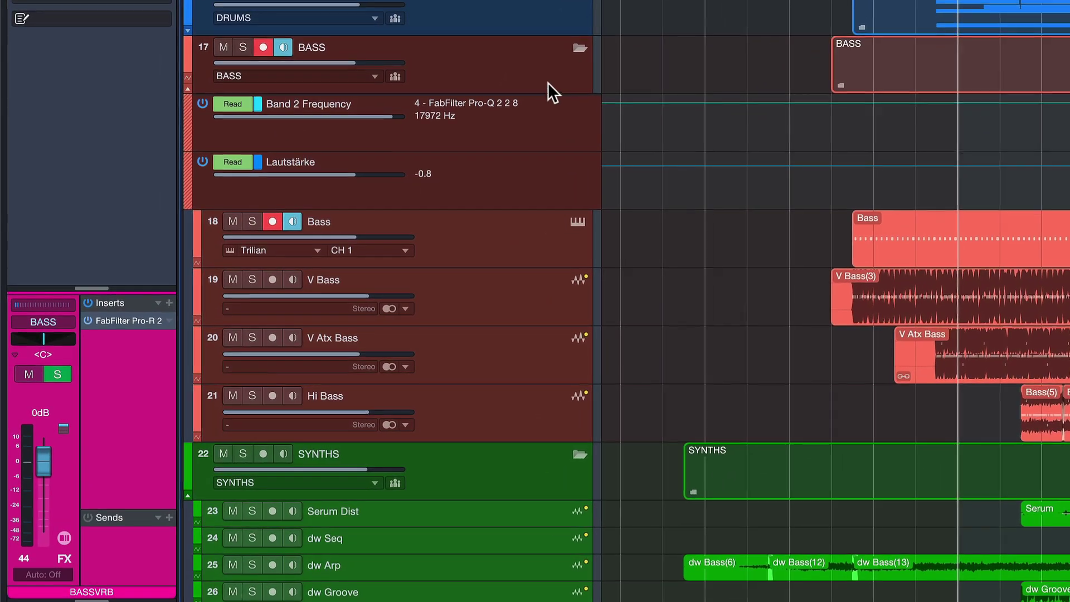
Transform the BASS folder track to rendered audio and transform the resulting audio track back to a bus channel
right_click(503, 60)
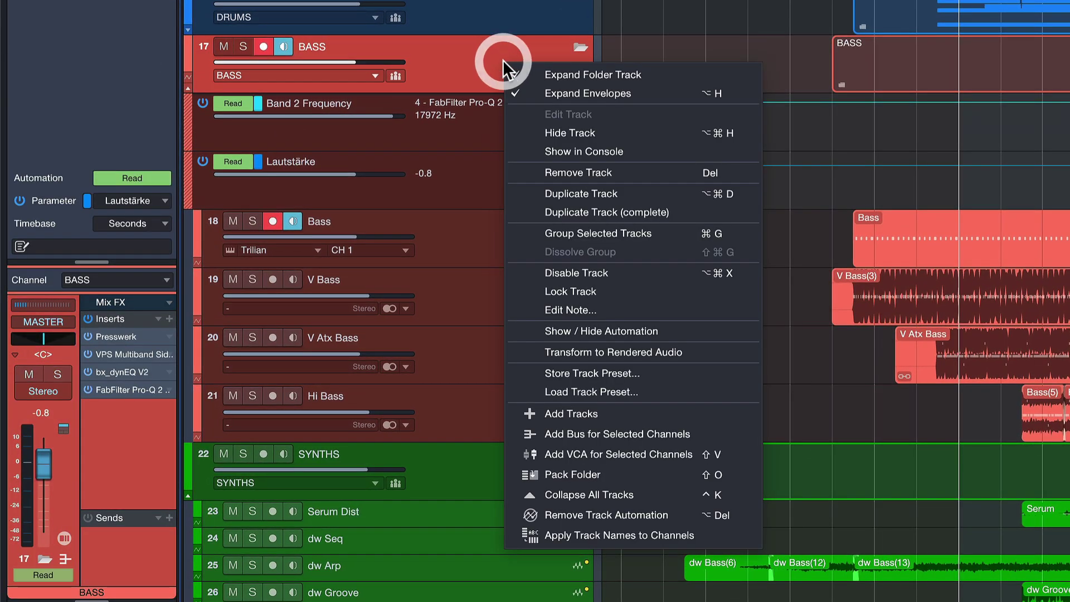
left_click(571, 352)
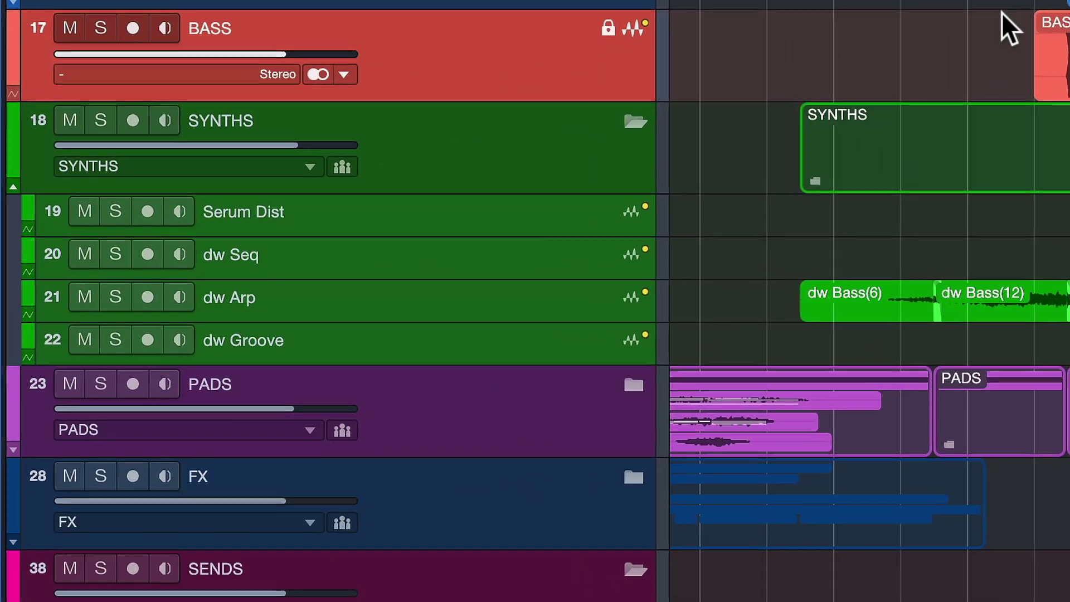
right_click(326, 210)
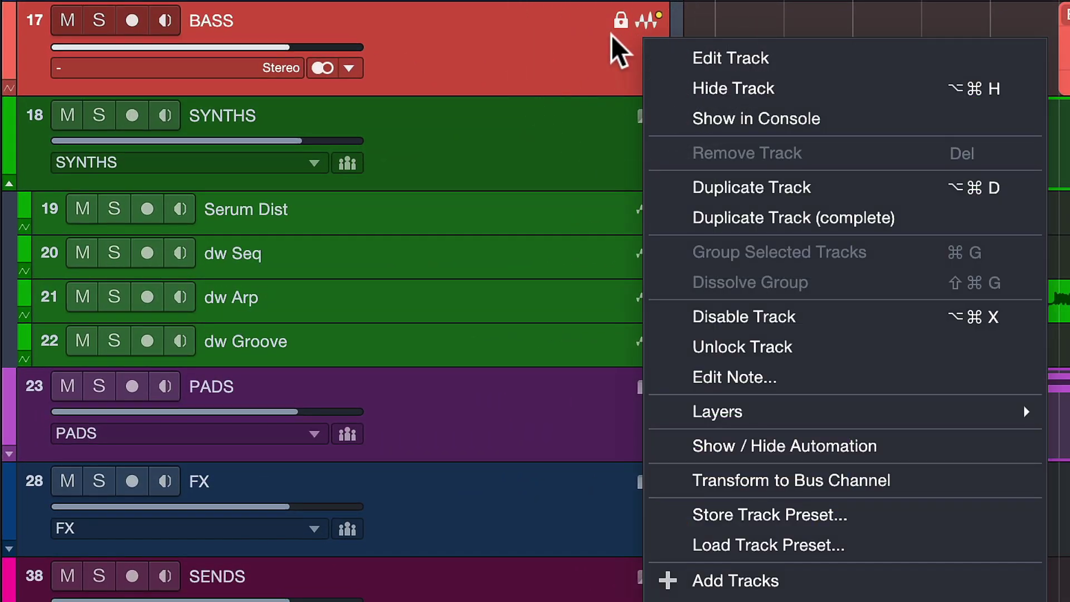
left_click(814, 480)
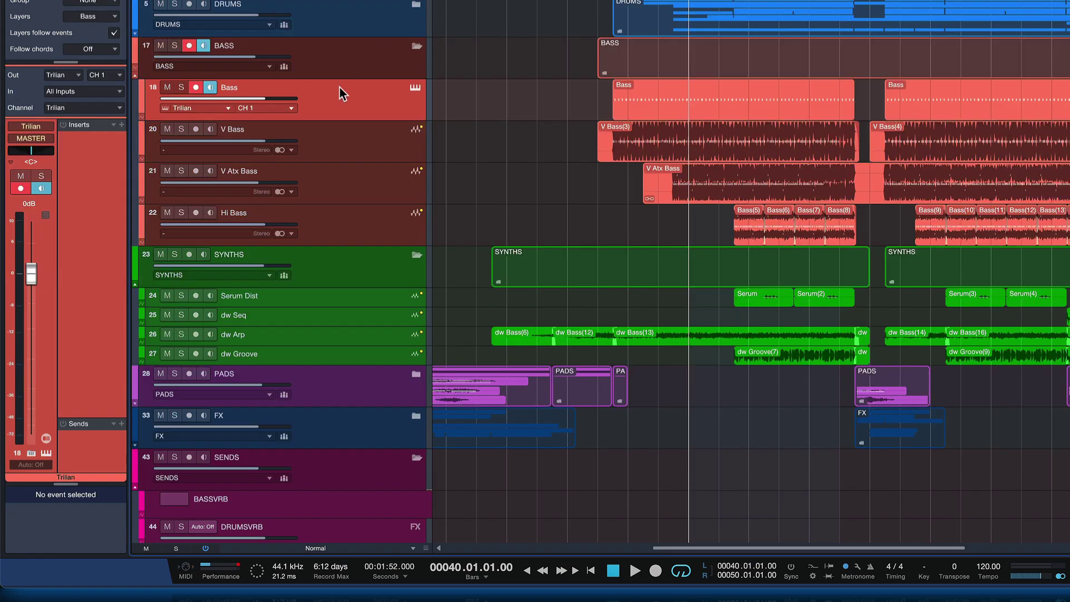
Step through the BASS folder track and the tracks inside it to examine their channels and events
left_click(348, 49)
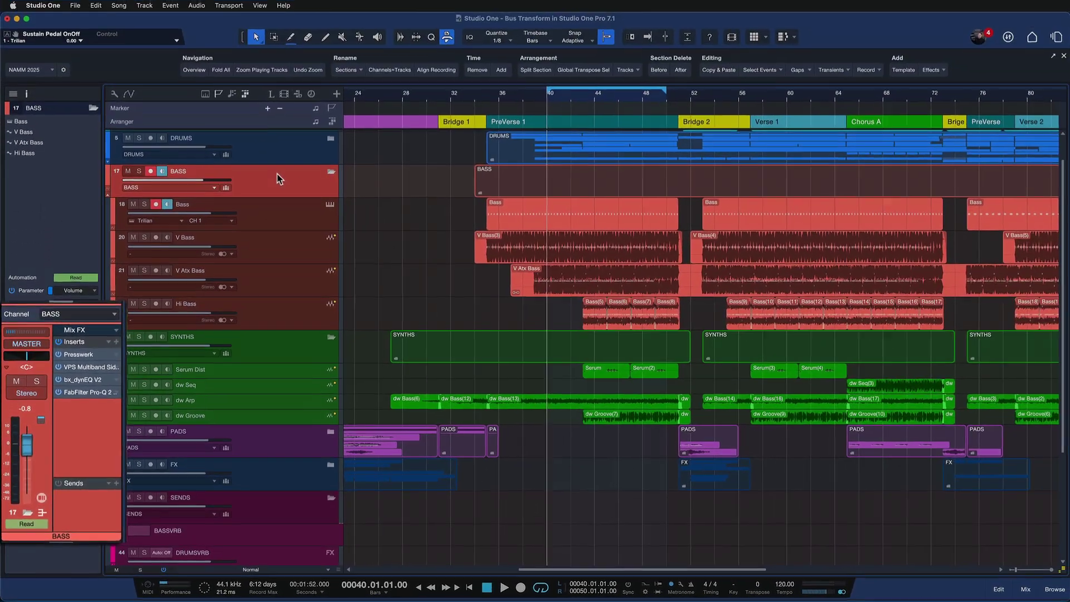
key("Down")
key("Down")
key("Down")
key("Down")
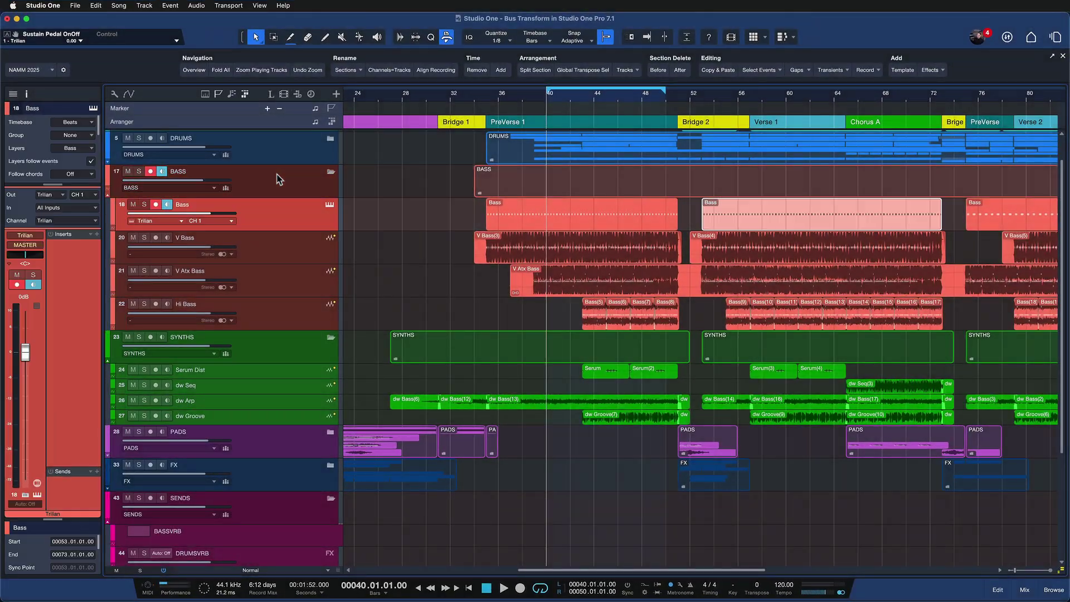
key("Up")
key("Up")
key("Up")
key("Up")
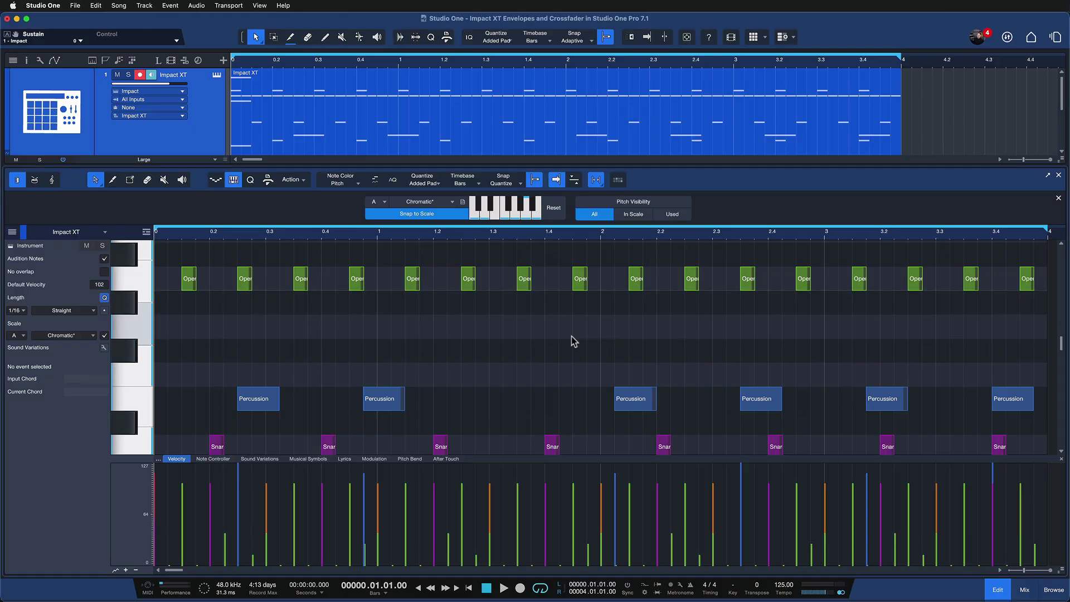
Open the Impact XT track's instrument editor, switch its panels to the yellow colour scheme, and close it
left_click(216, 76)
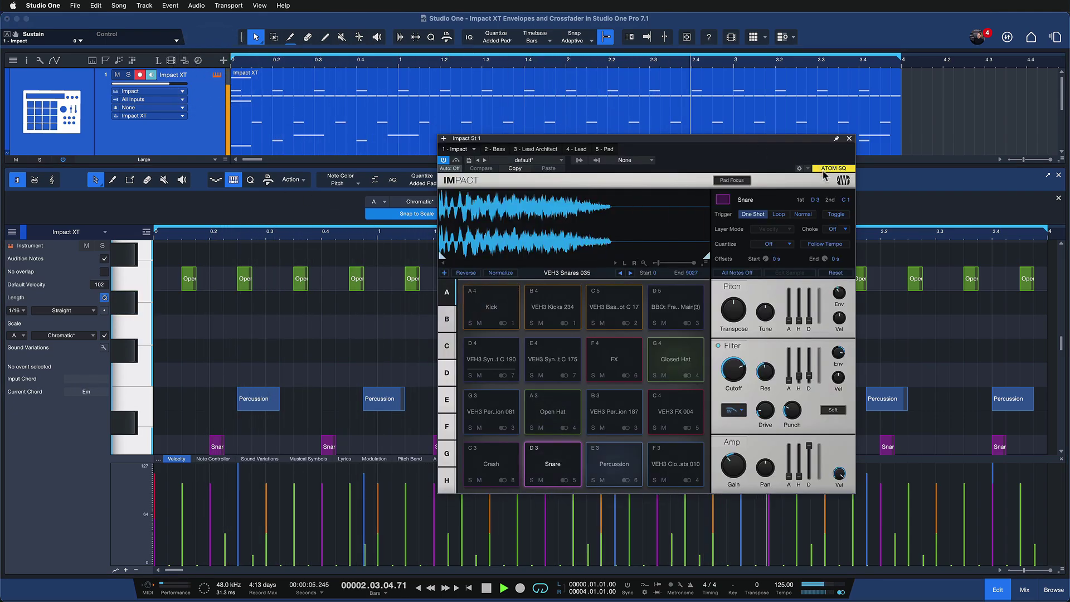
left_click(841, 182)
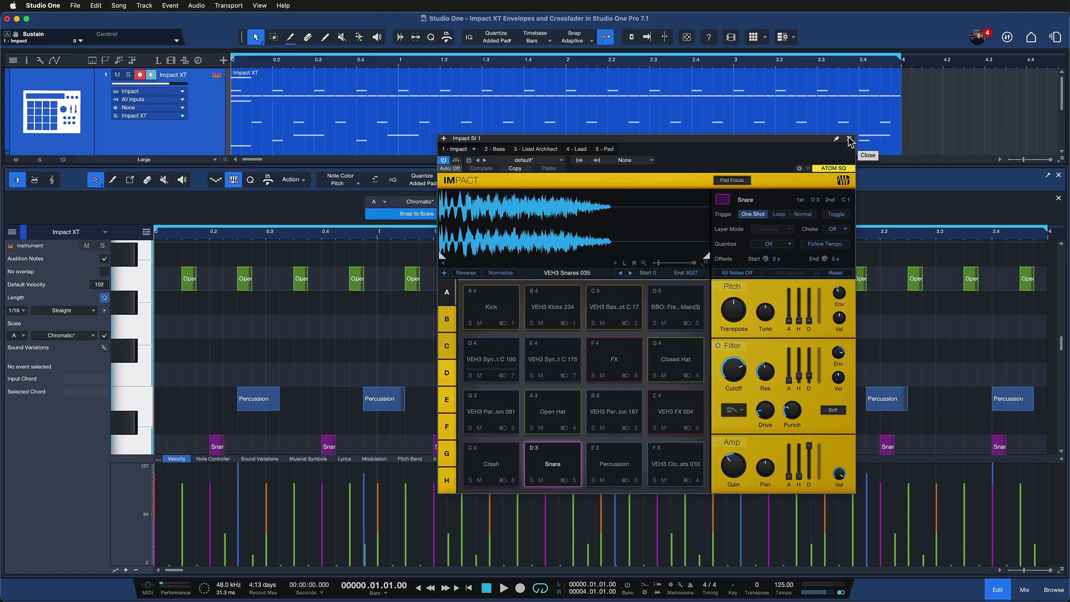
left_click(850, 140)
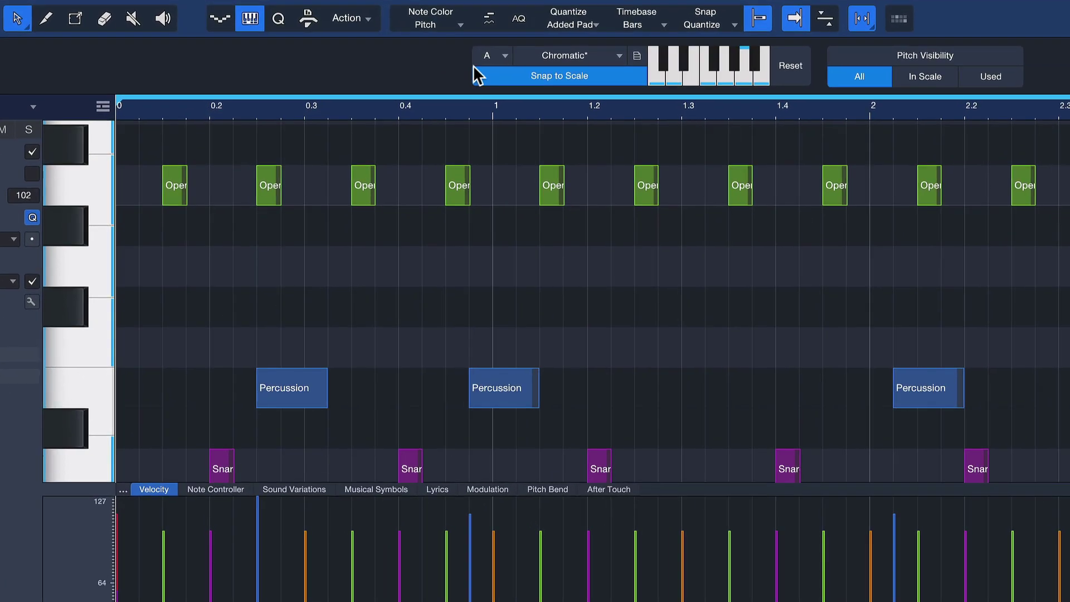
Limit the note editor's pitch visibility to used pitches and show the Pad Controls beside the notes, widening their area
left_click(1003, 76)
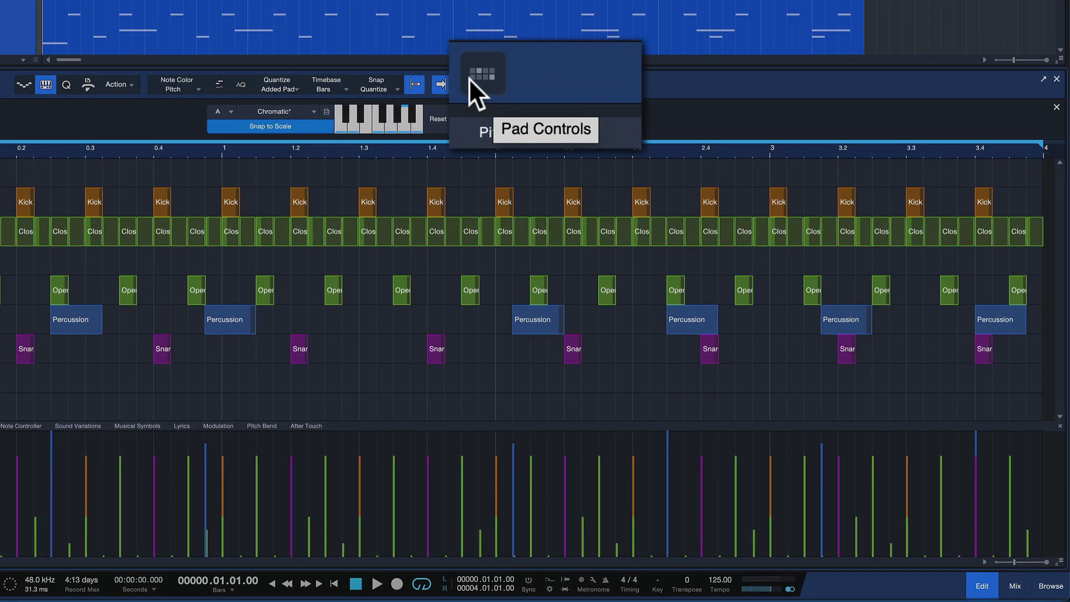
left_click(467, 74)
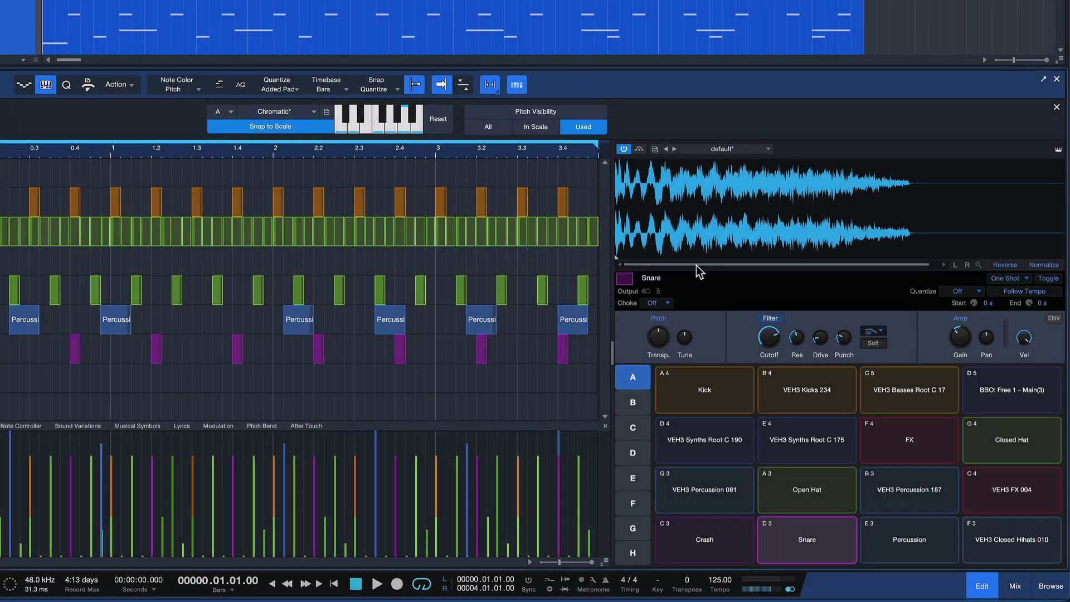
left_click_drag(612, 364, 571, 376)
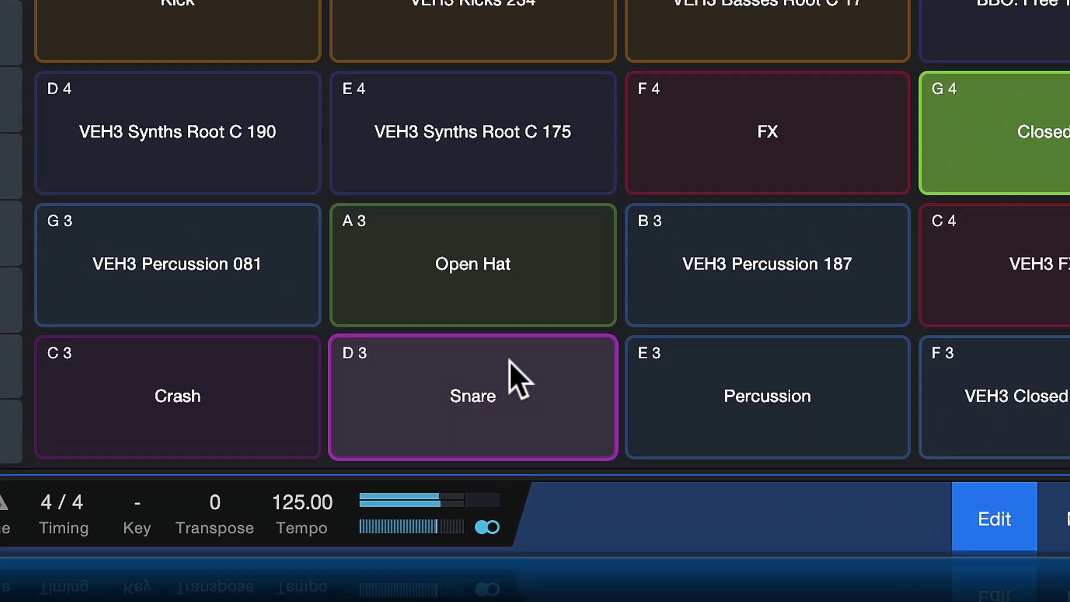
Select the Snare pad, show its envelope controls, and raise the pitch envelope's decay
left_click(509, 361)
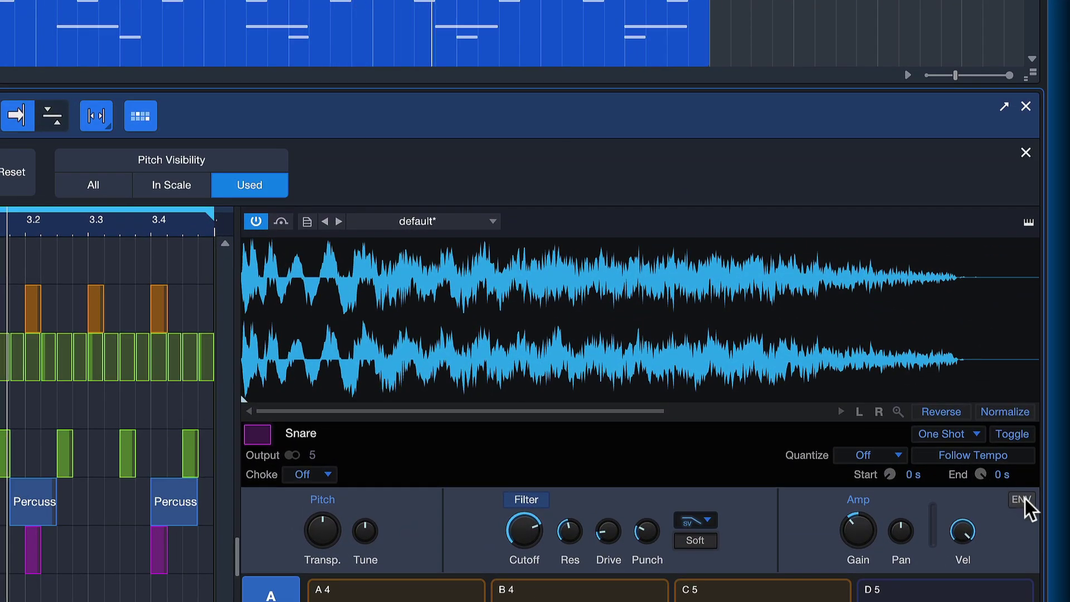
left_click(1044, 401)
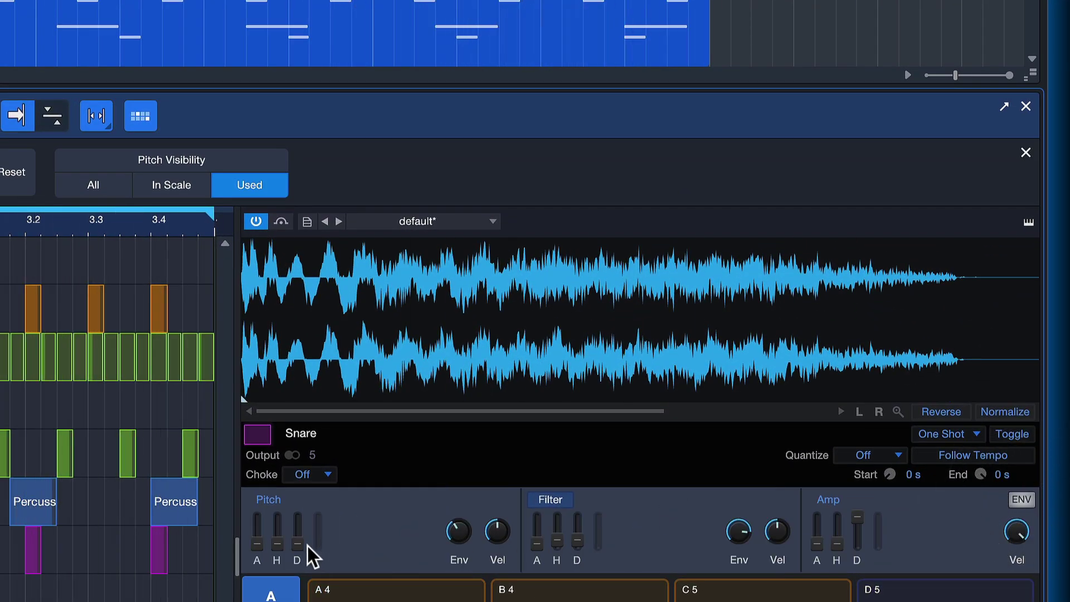
mouse_move(296, 547)
left_click_drag(296, 547, 329, 466)
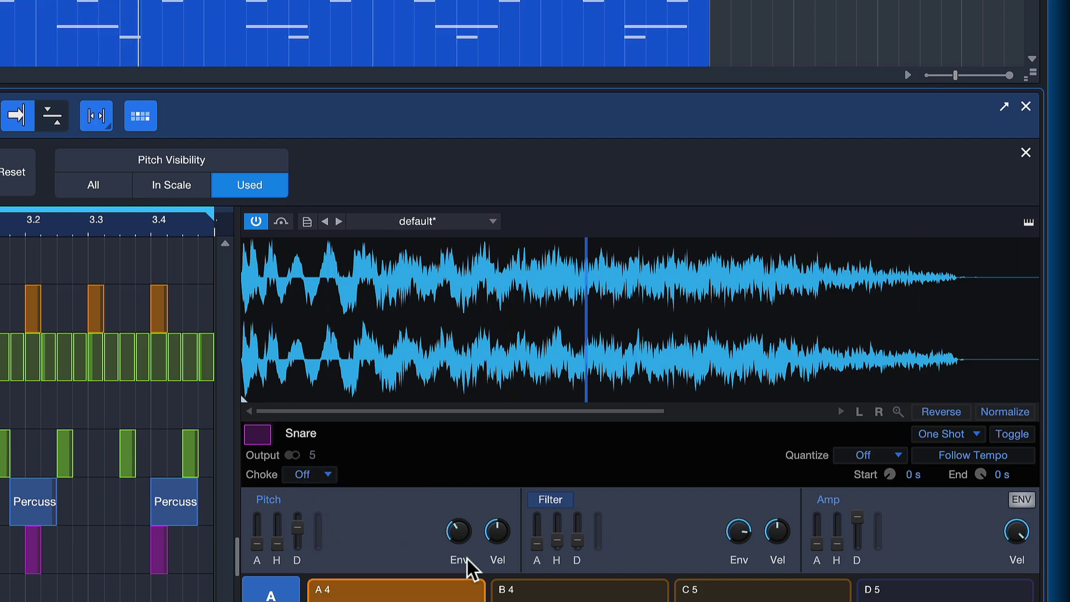
Raise the Snare's filter envelope decay to maximum and adjust its pitch envelope amount and decay
mouse_move(303, 532)
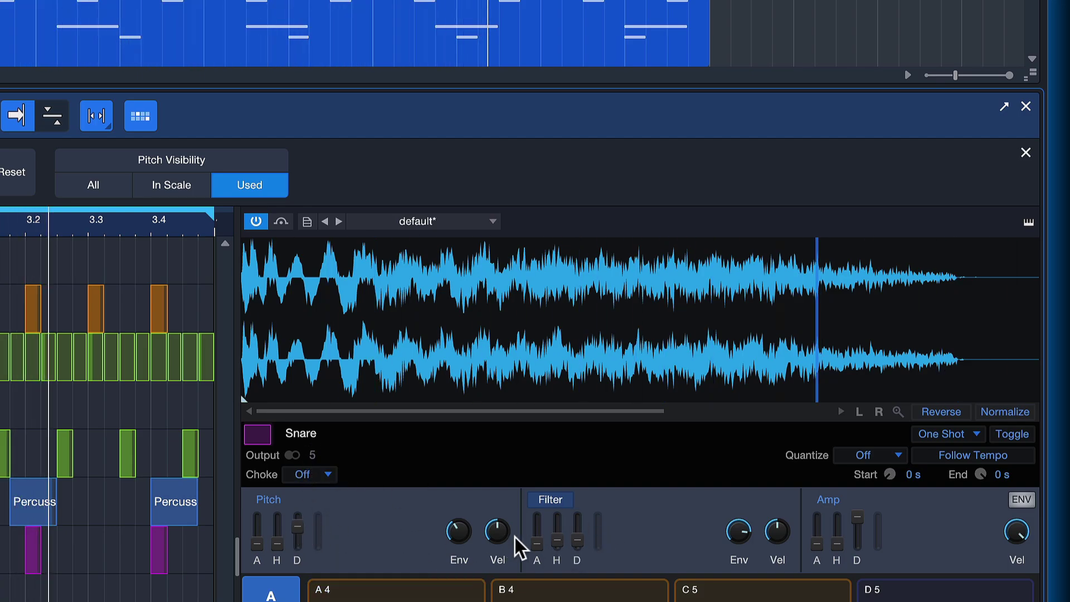
left_click_drag(573, 549, 560, 385)
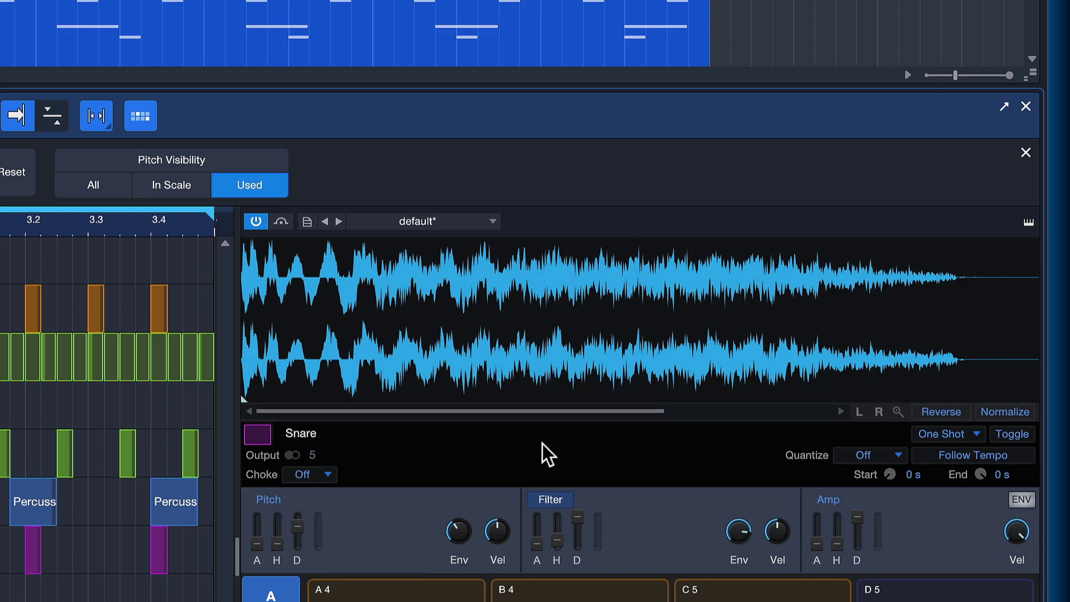
mouse_move(454, 525)
left_mouse_down()
mouse_move(450, 506)
mouse_move(440, 523)
left_mouse_up()
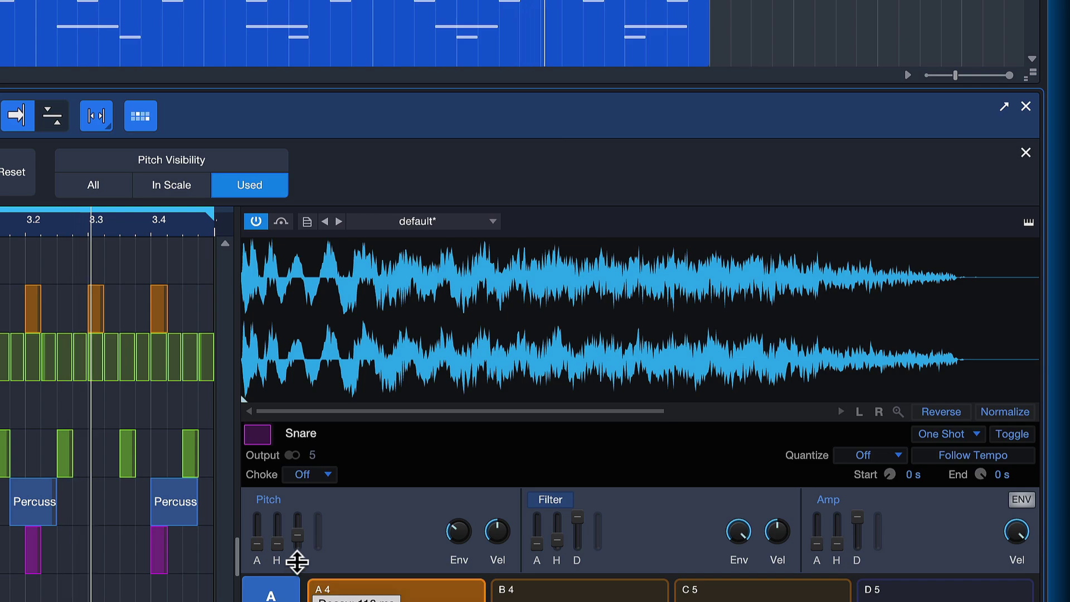
left_click_drag(458, 526, 459, 533)
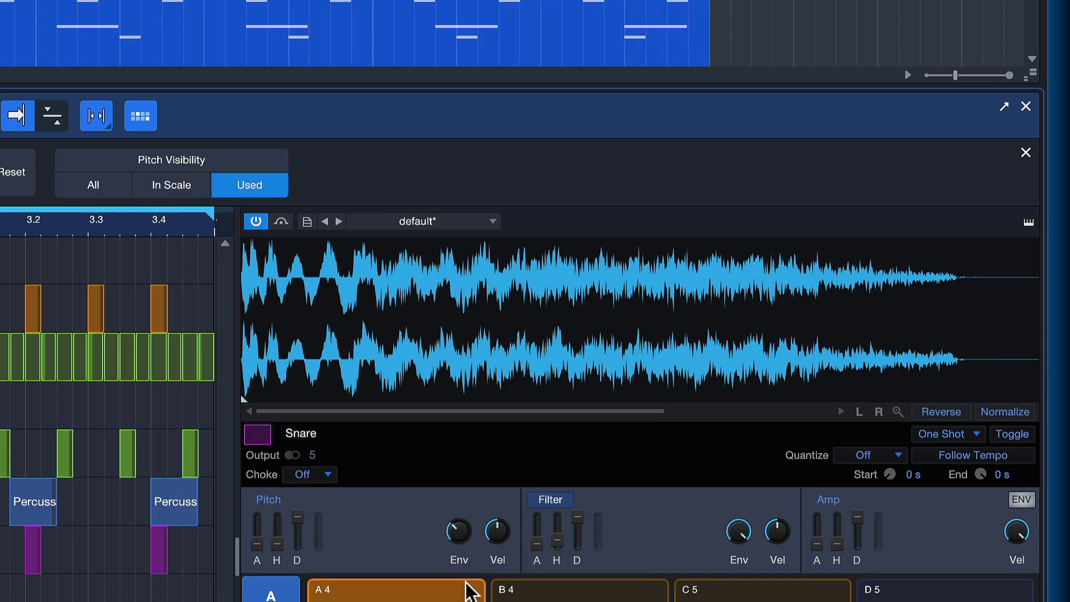